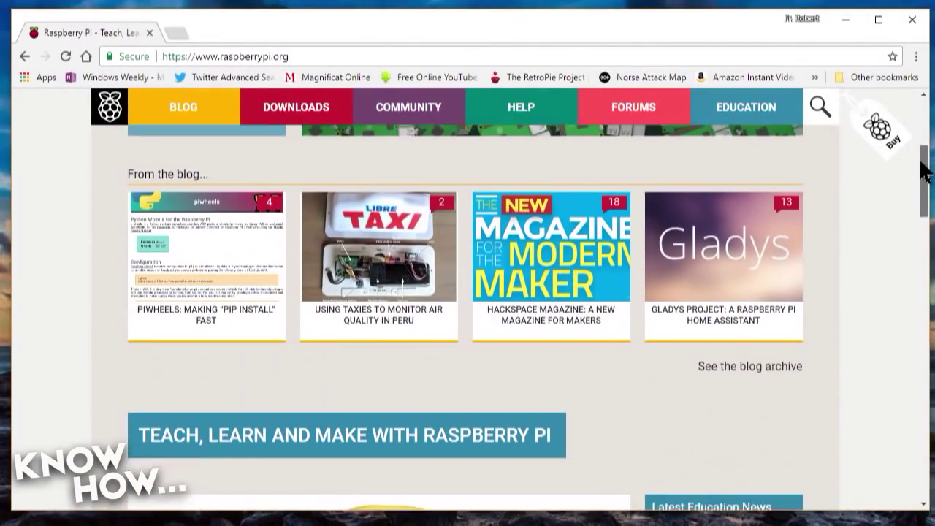
# Navigate raspberrypi.org through Downloads to the Raspbian download page
pyautogui.moveTo(924, 169); pyautogui.dragTo(905, 104)
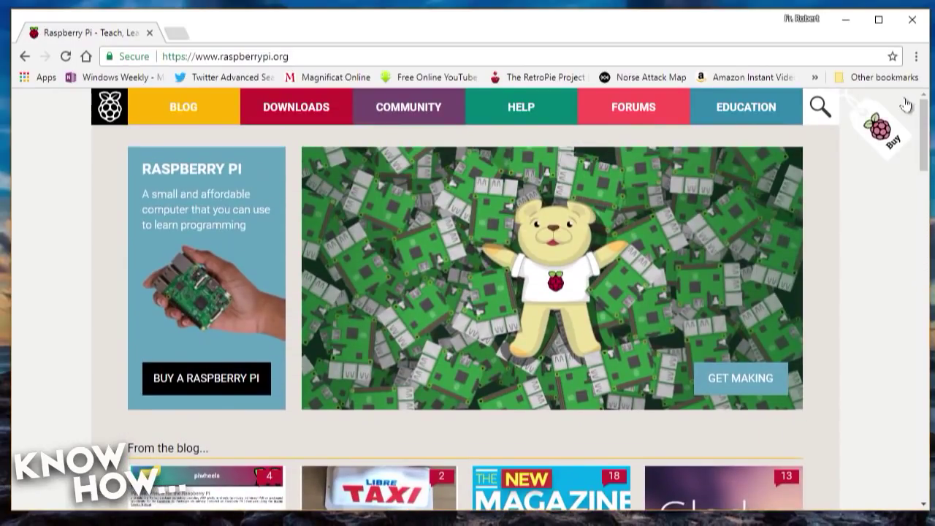
pyautogui.click(298, 114)
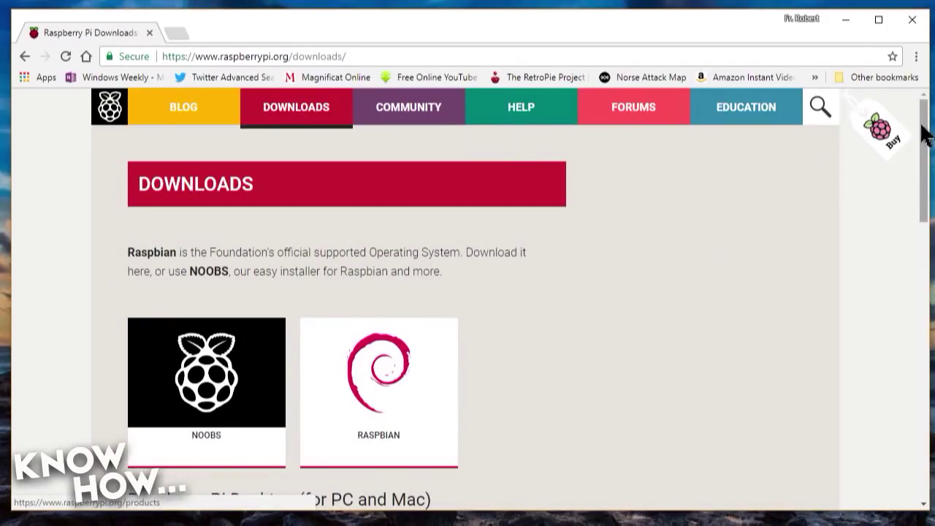
pyautogui.moveTo(923, 137); pyautogui.dragTo(924, 172)
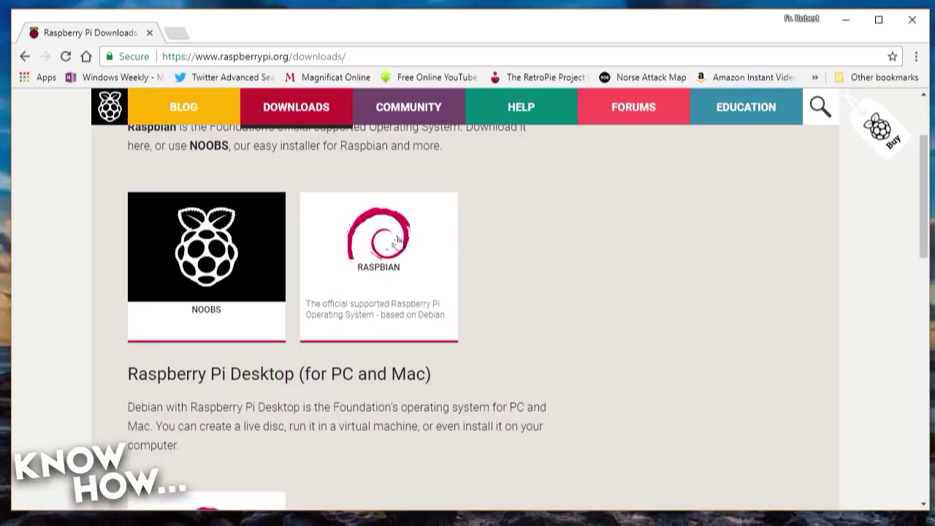
pyautogui.click(369, 251)
# Scroll to the Raspbian Stretch downloads, then start selecting an OS image in Etcher
pyautogui.scroll(-5, 373, 249)
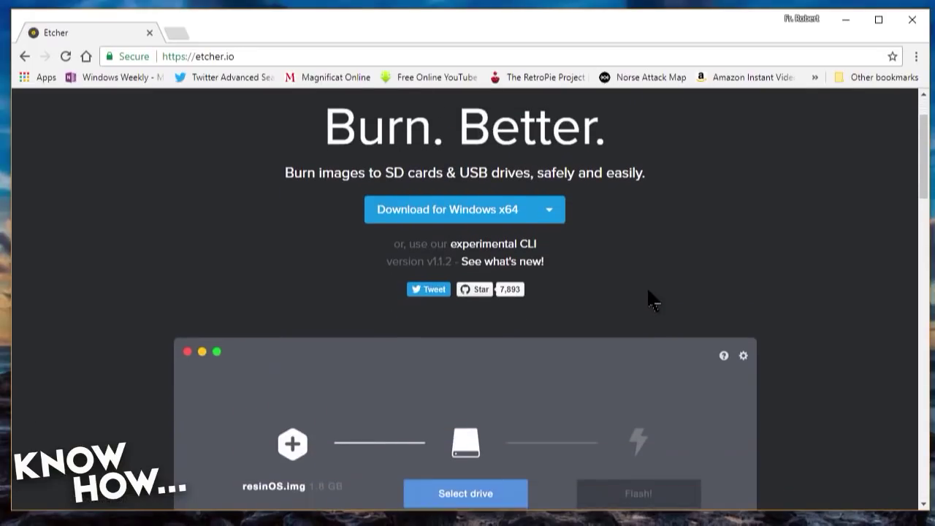
pyautogui.scroll(-2, 652, 300)
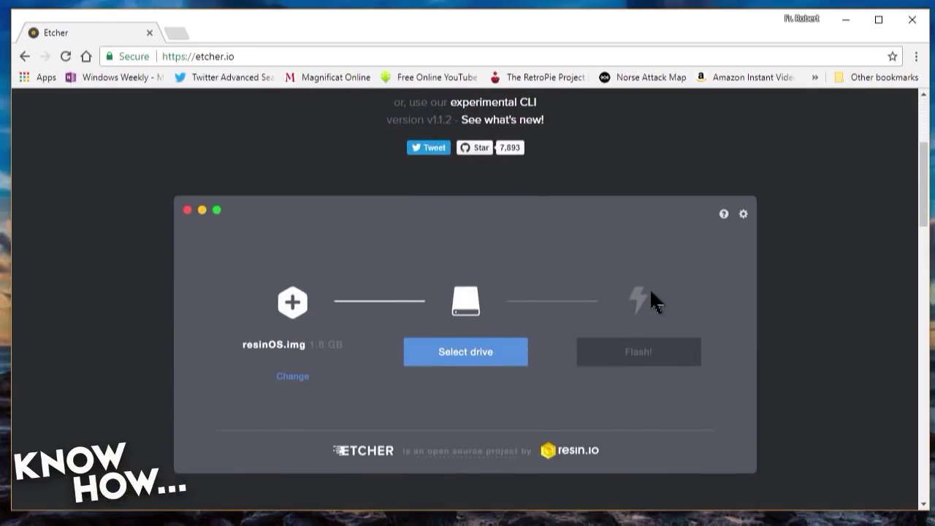
pyautogui.scroll(-1, 652, 301)
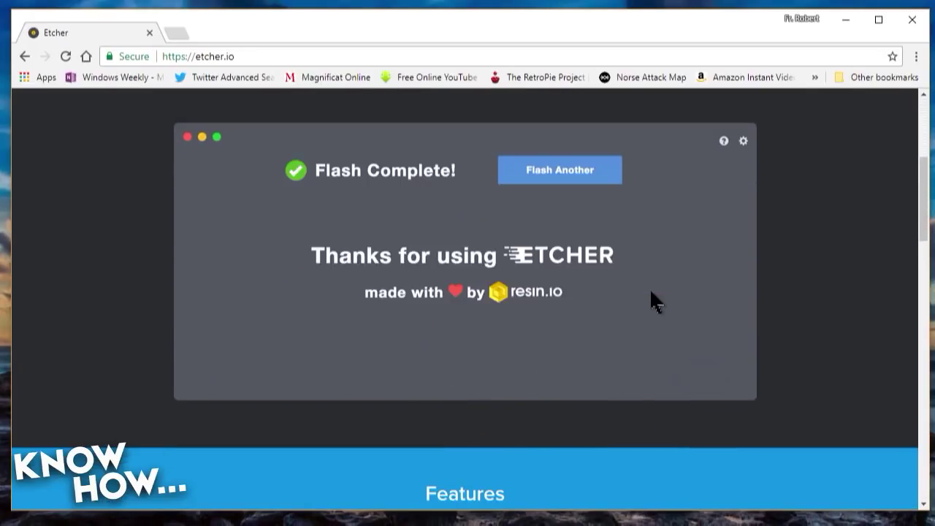
pyautogui.scroll(4, 653, 302)
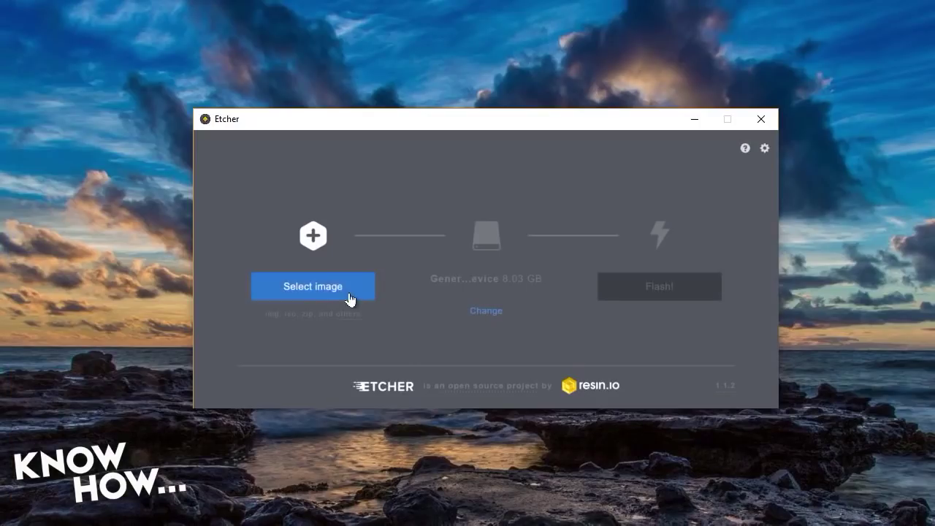
pyautogui.click(329, 290)
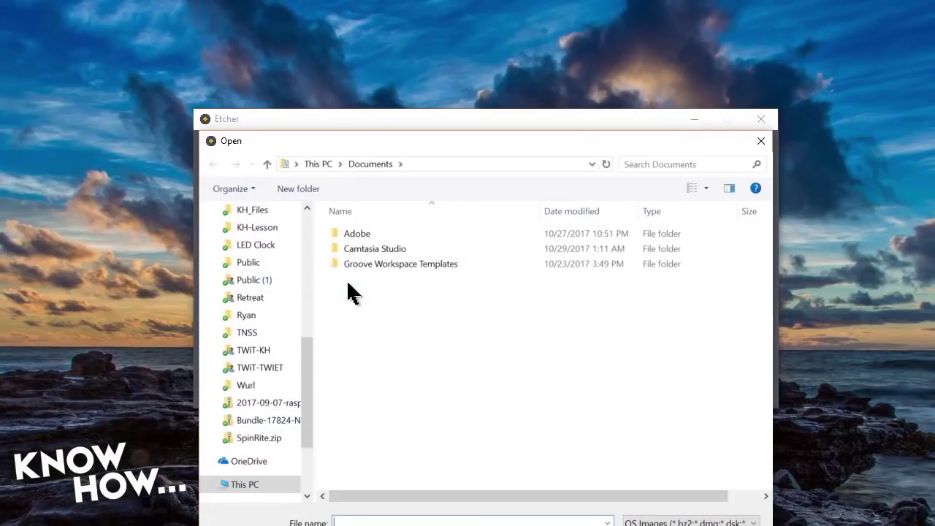
# Flash 2017-09-07-raspbian-stretch.zip from Desktop > Pi-Hole onto the 8.03 GB card
pyautogui.scroll(8, 274, 255)
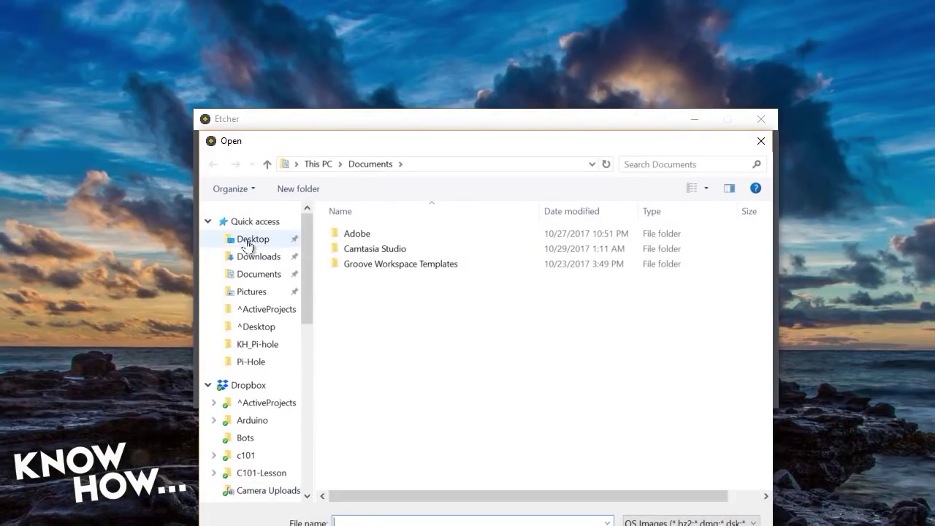
pyautogui.click(243, 241)
pyautogui.doubleClick(632, 252)
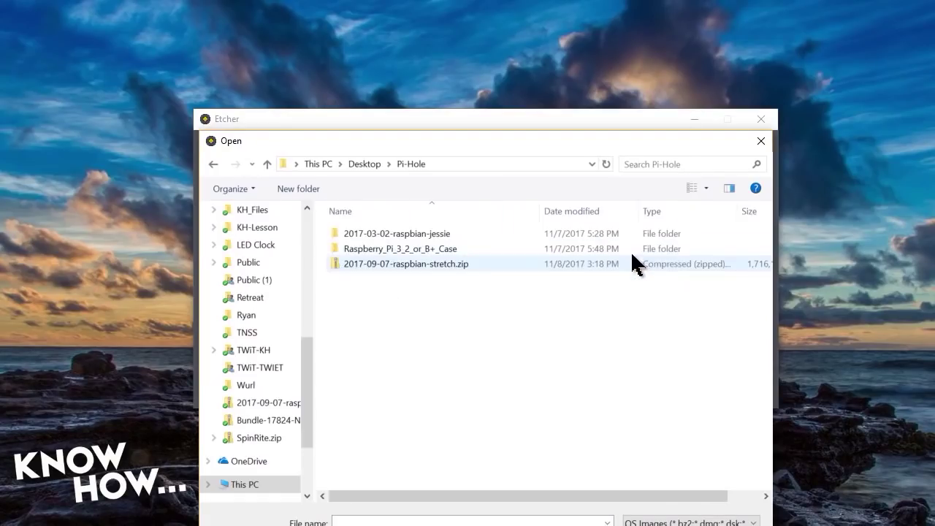
pyautogui.doubleClick(379, 263)
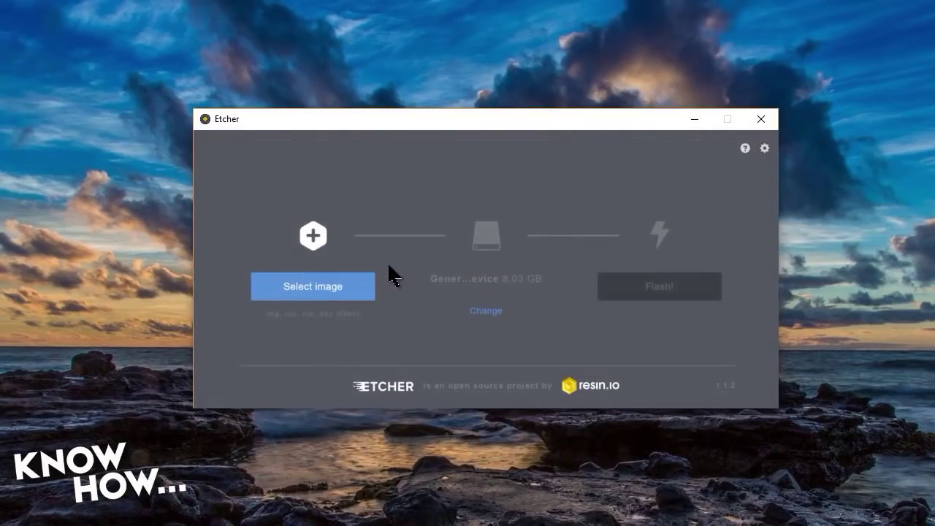
pyautogui.click(664, 291)
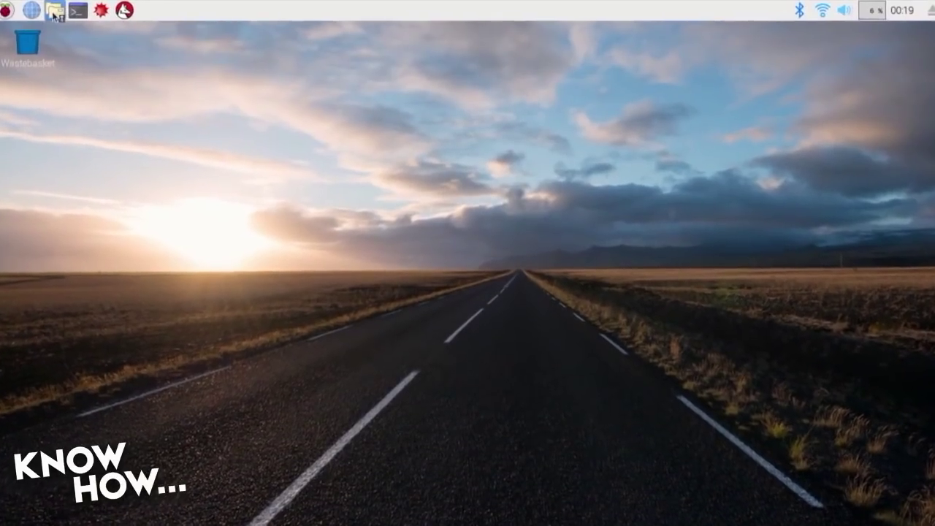
pyautogui.click(104, 12)
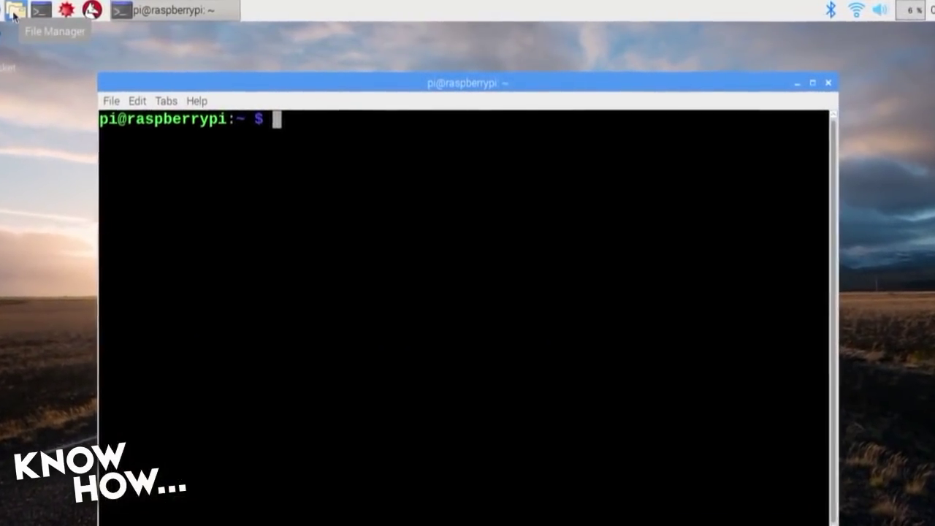
pyautogui.write('curl -')
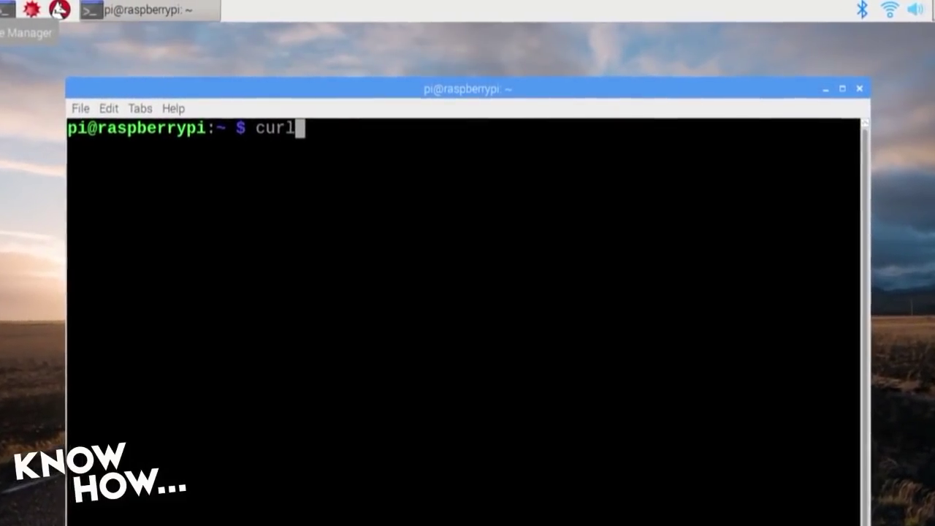
pyautogui.write('sS')
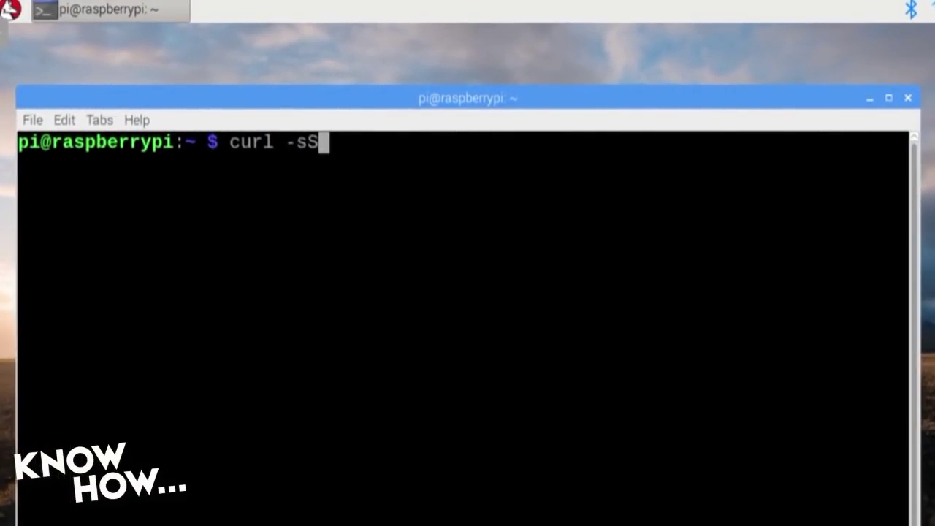
pyautogui.write('L h')
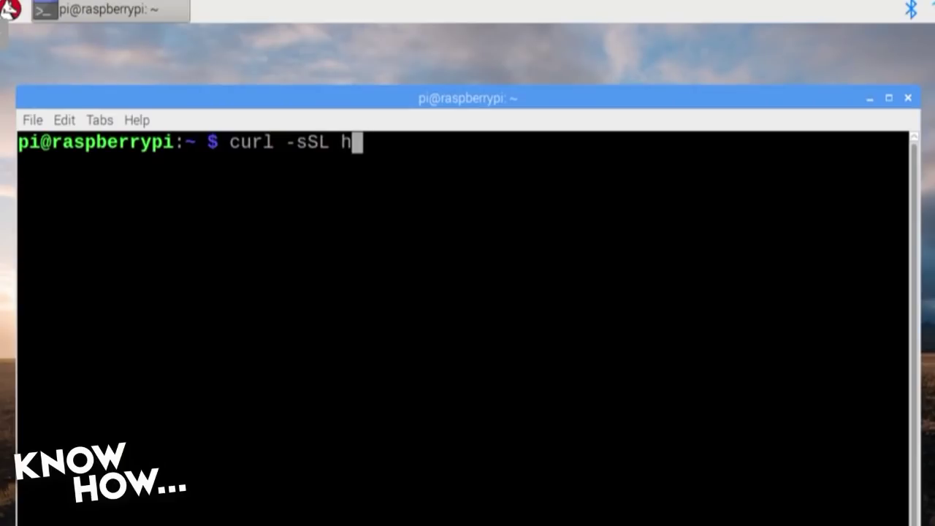
pyautogui.write('ttps')
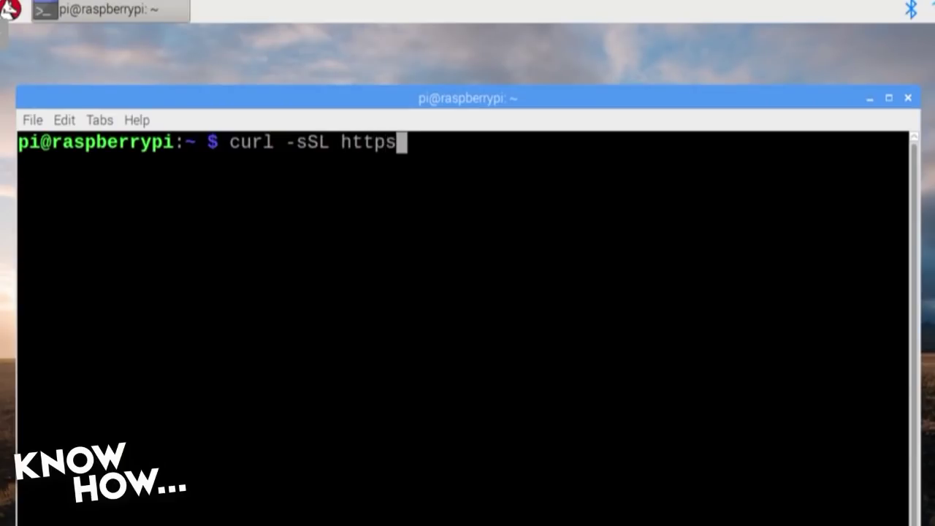
pyautogui.write('://')
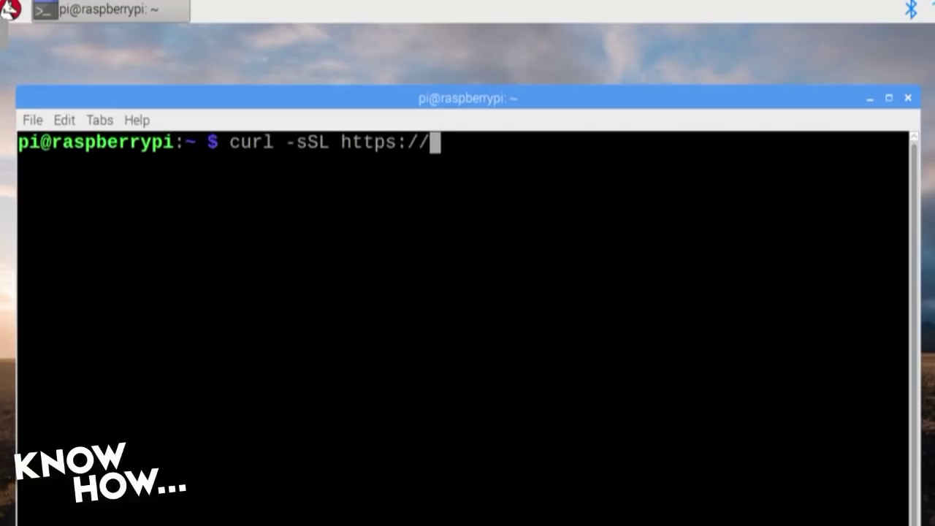
pyautogui.write('install.')
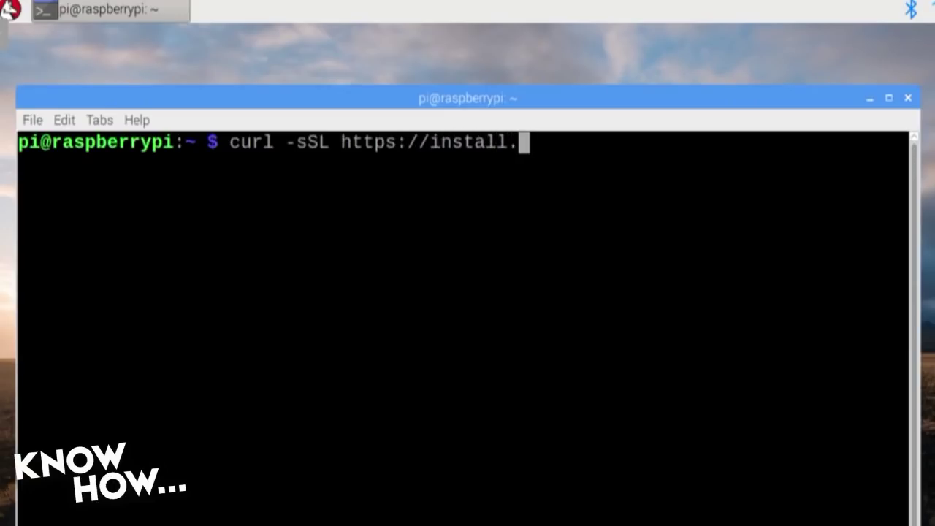
pyautogui.write('pi-ho')
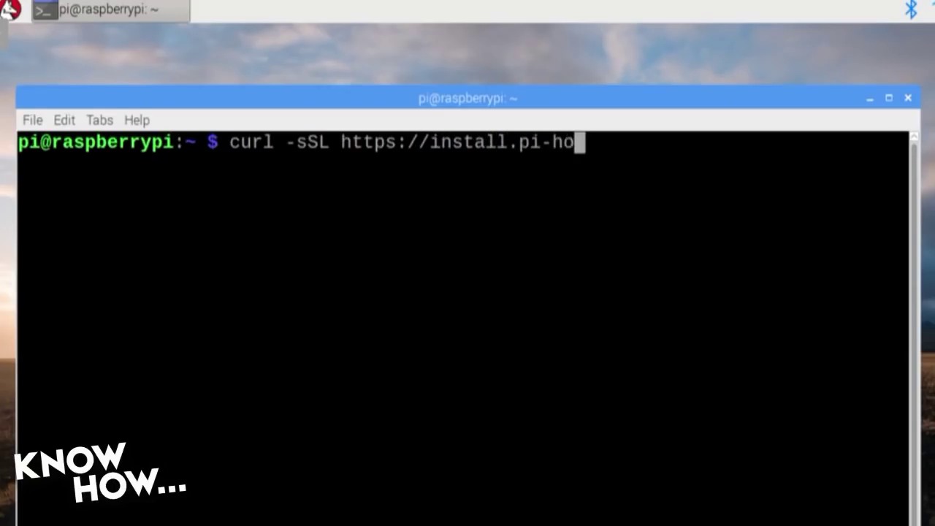
pyautogui.write('le.net ')
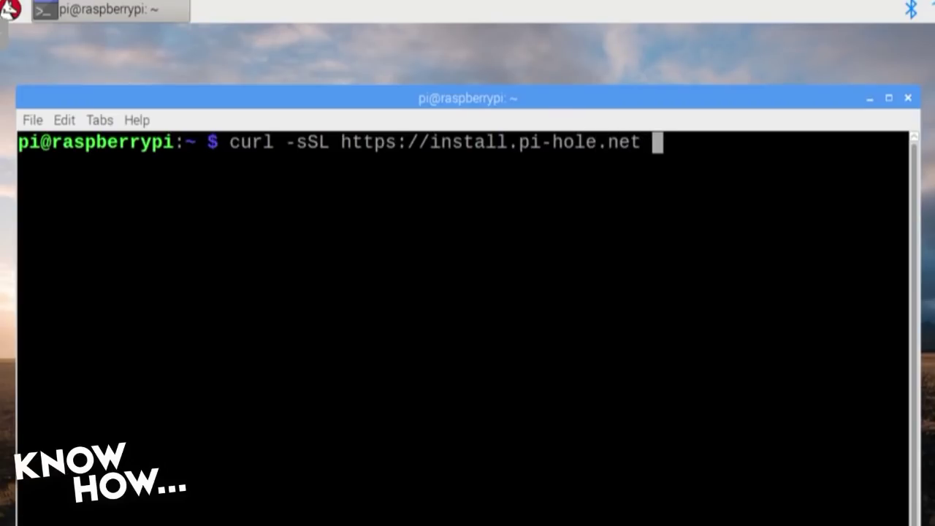
pyautogui.write('|')
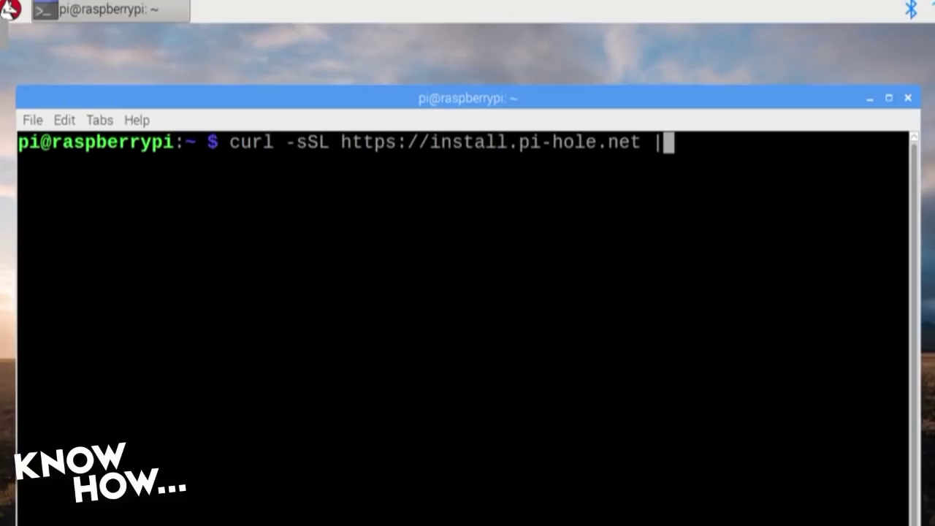
pyautogui.write(' bash')
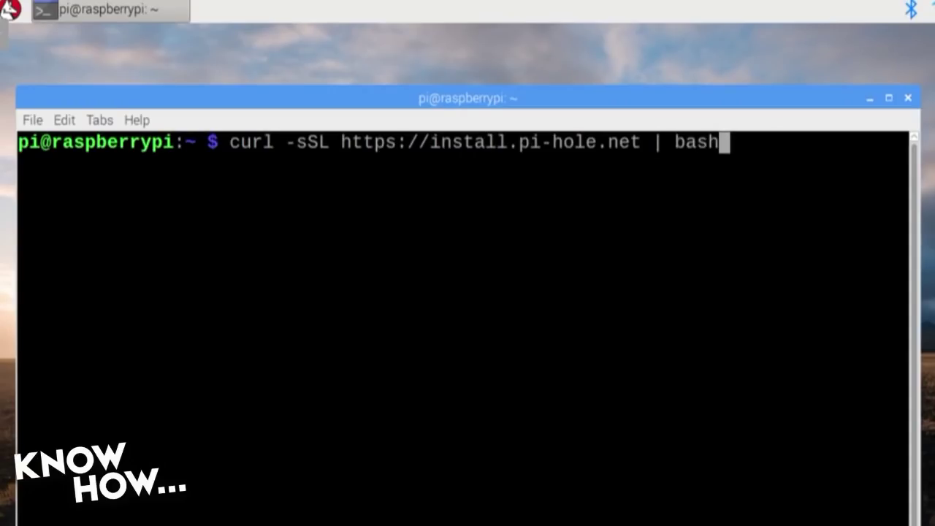
pyautogui.press('Return')
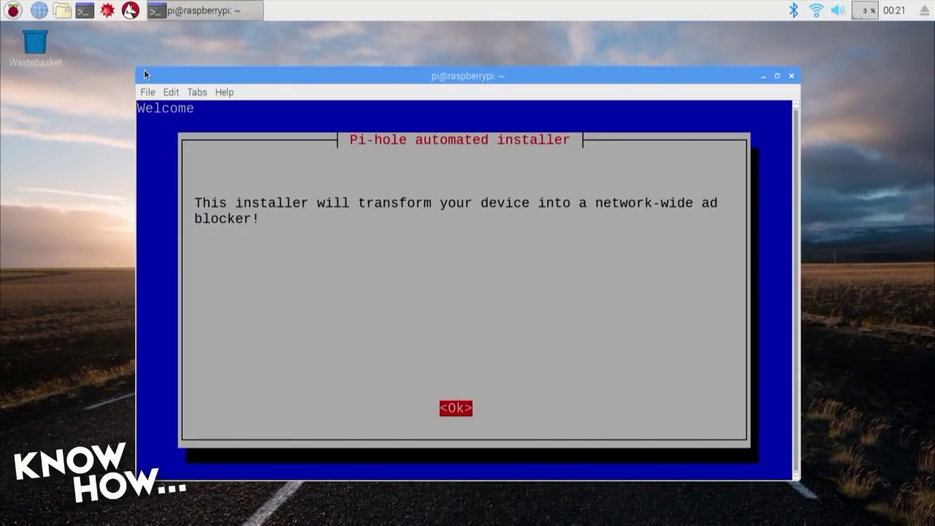
# Continue past the installer's welcome, donation and static IP notices
pyautogui.press('Return')
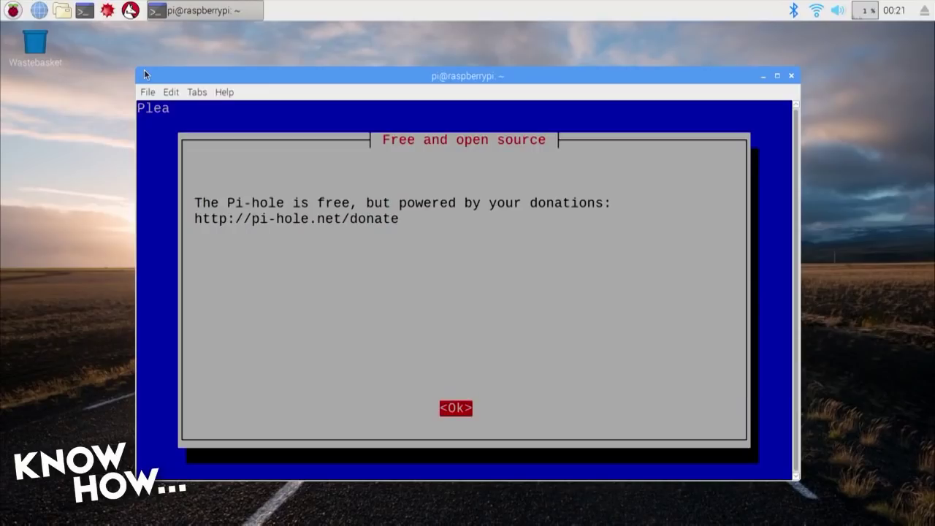
pyautogui.press('Return')
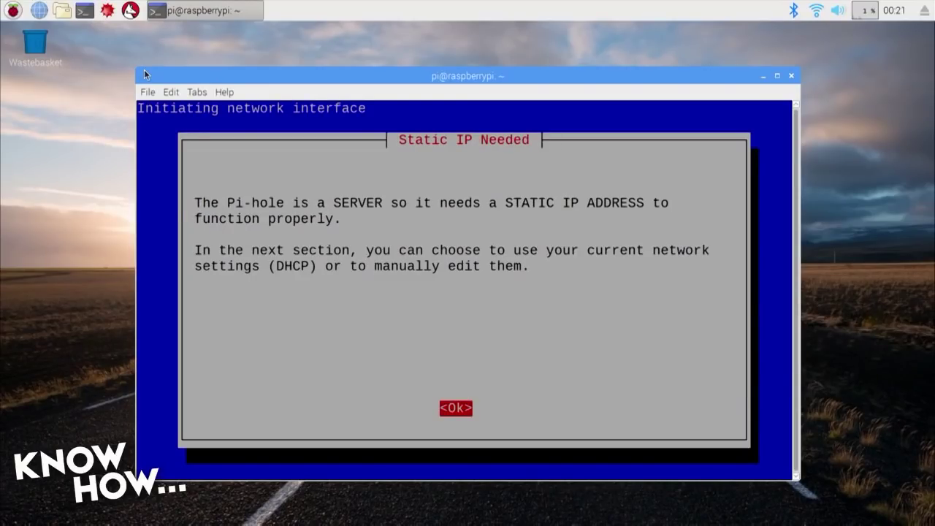
pyautogui.press('Return')
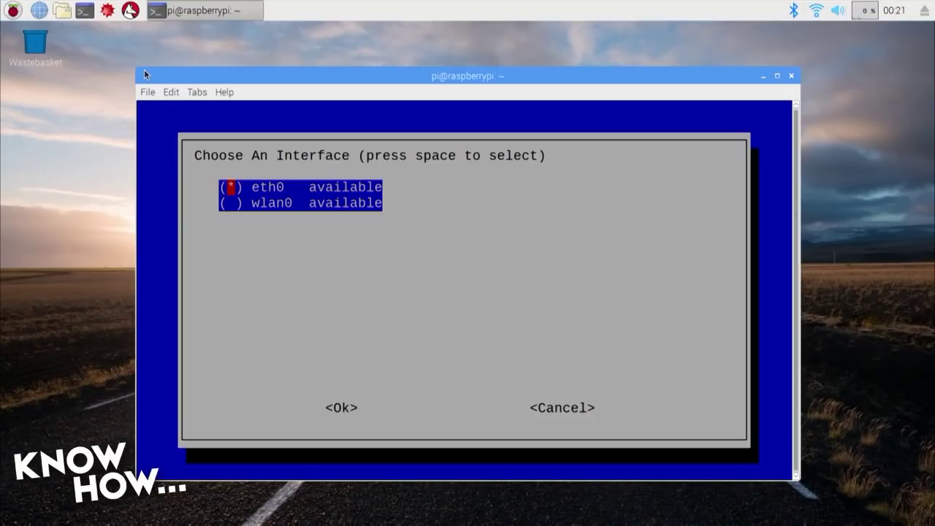
# Keep eth0 as the network interface and accept Google as upstream DNS
pyautogui.press('Down')
pyautogui.press('Up')
pyautogui.press('Down')
pyautogui.press('Up')
pyautogui.press('Tab')
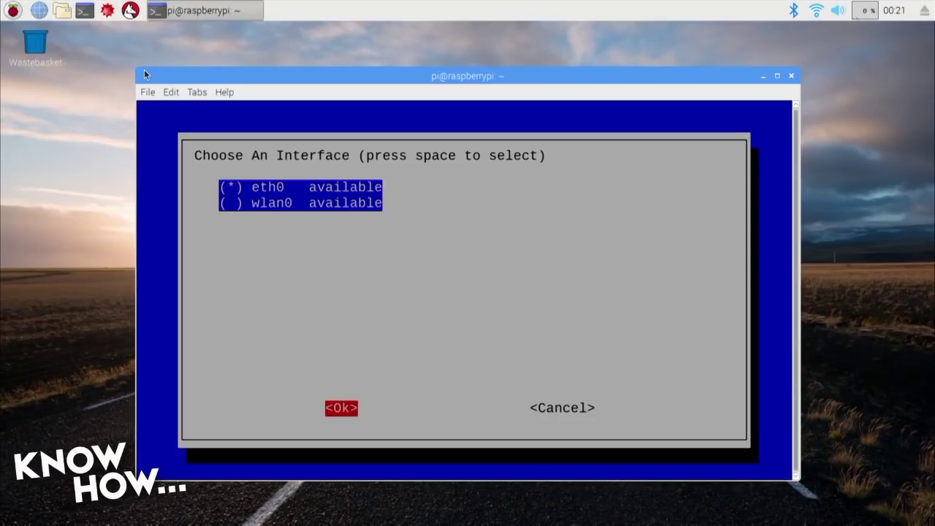
pyautogui.press('Return')
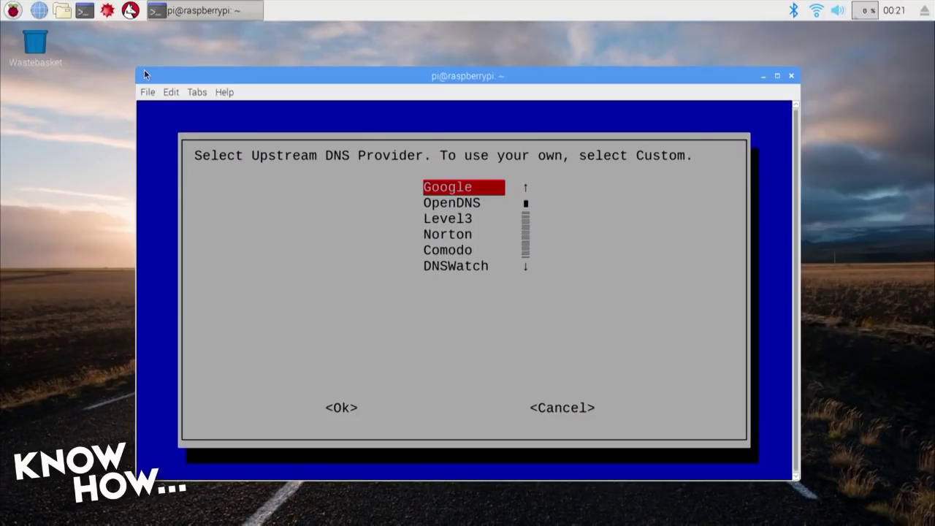
pyautogui.press('Tab')
# Confirm the upstream DNS and keep ad blocking on both IPv4 and IPv6
pyautogui.press('Return')
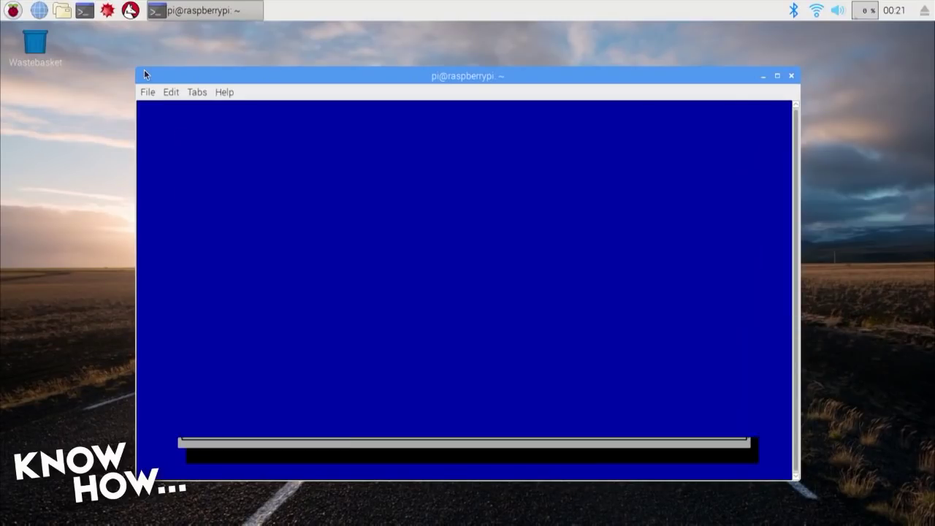
pyautogui.press('Down')
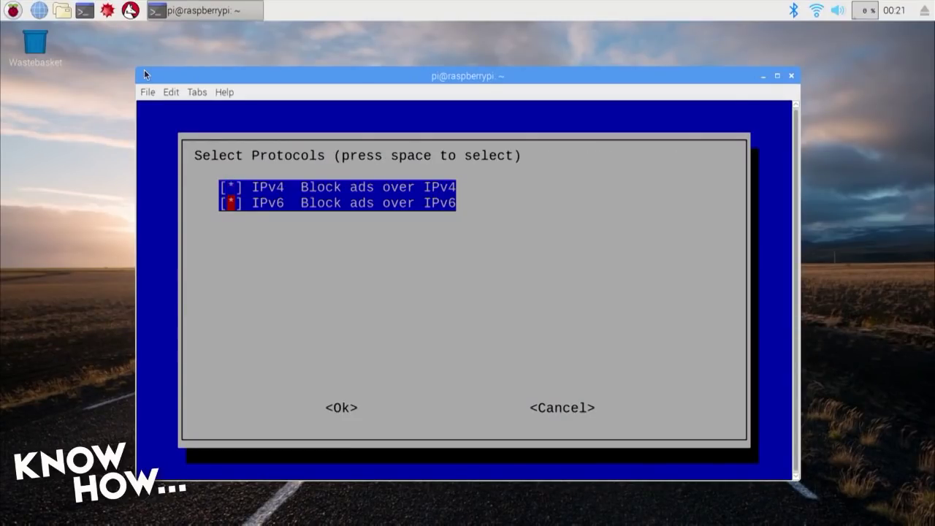
pyautogui.press('Up')
pyautogui.press('Down')
pyautogui.press('Up')
pyautogui.press('Down')
pyautogui.press('Tab')
pyautogui.press('Return')
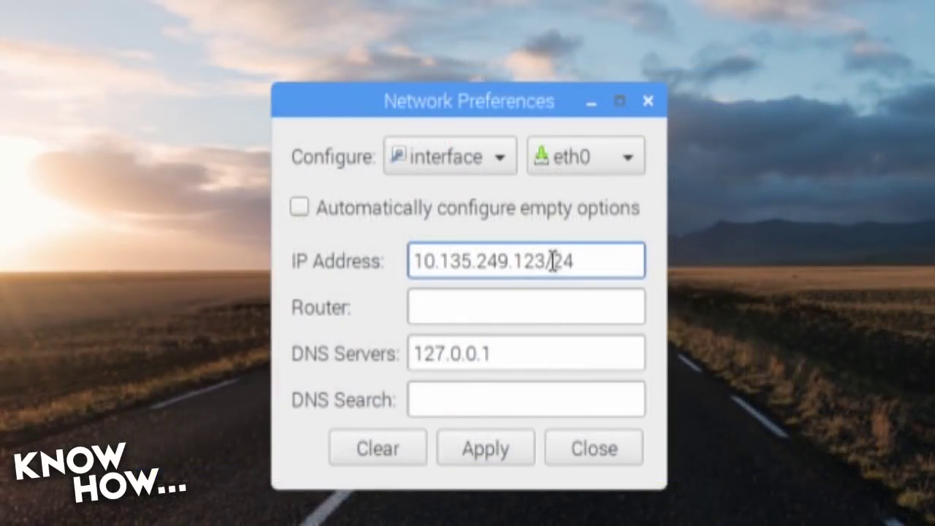
# Give eth0 IP 192.168.10.253/24 and router 192.168.10.1, then dismiss the IP conflict notice
pyautogui.moveTo(549, 260); pyautogui.dragTo(365, 261)
pyautogui.write('192.168.10')
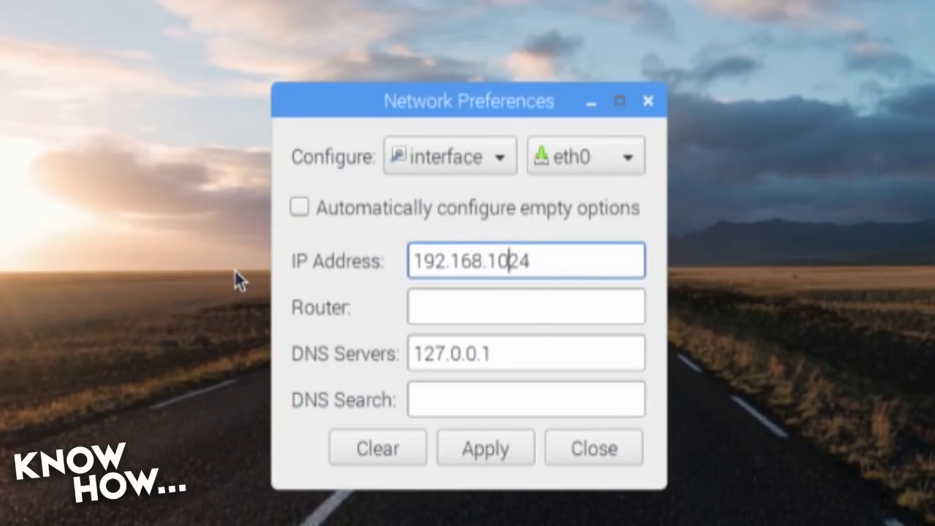
pyautogui.write('.')
pyautogui.write('253')
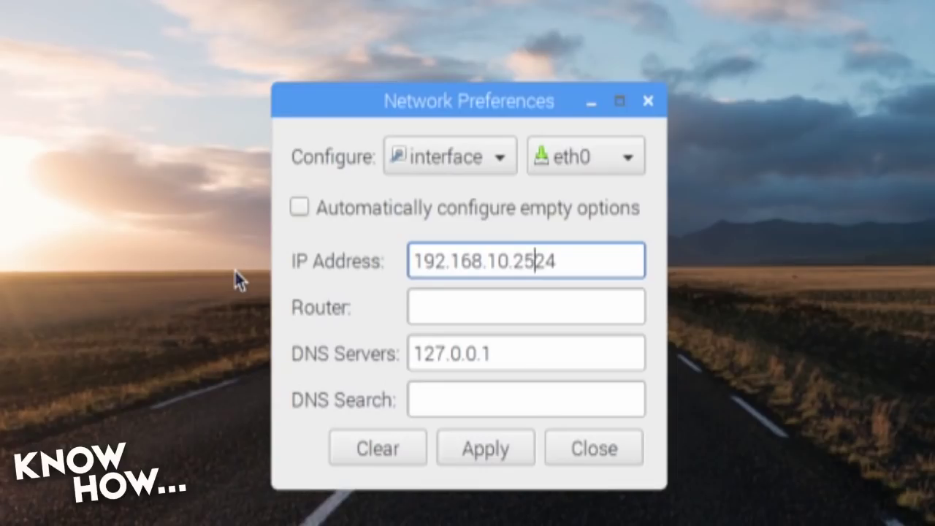
pyautogui.write('/')
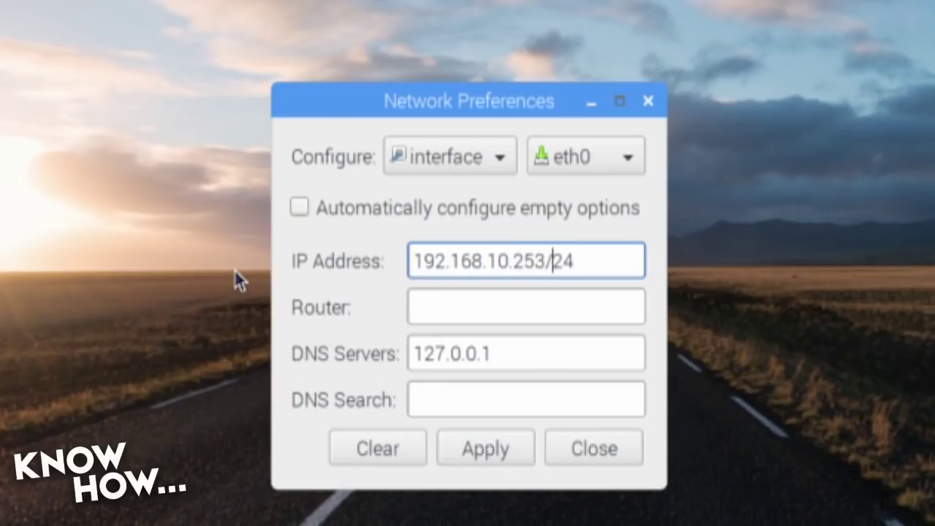
pyautogui.press('Tab')
pyautogui.write('192.168')
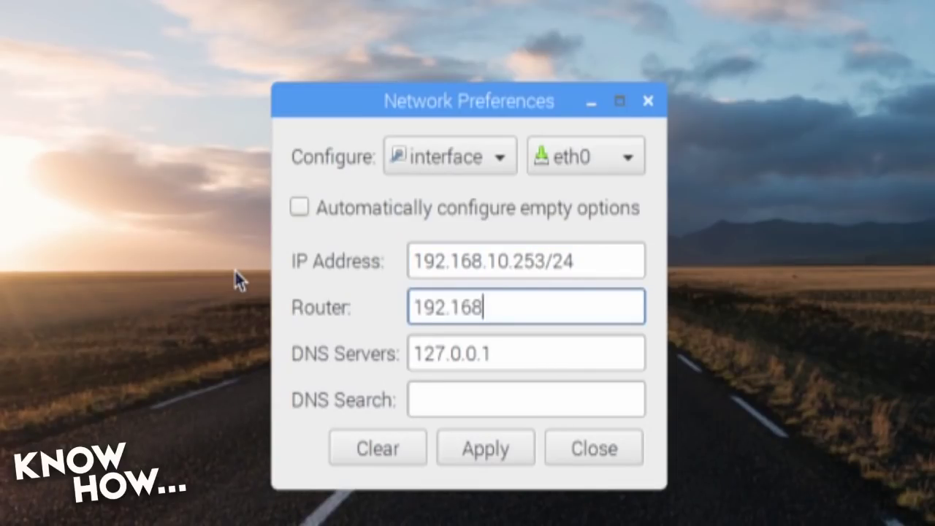
pyautogui.write('.10.1')
pyautogui.press('Tab')
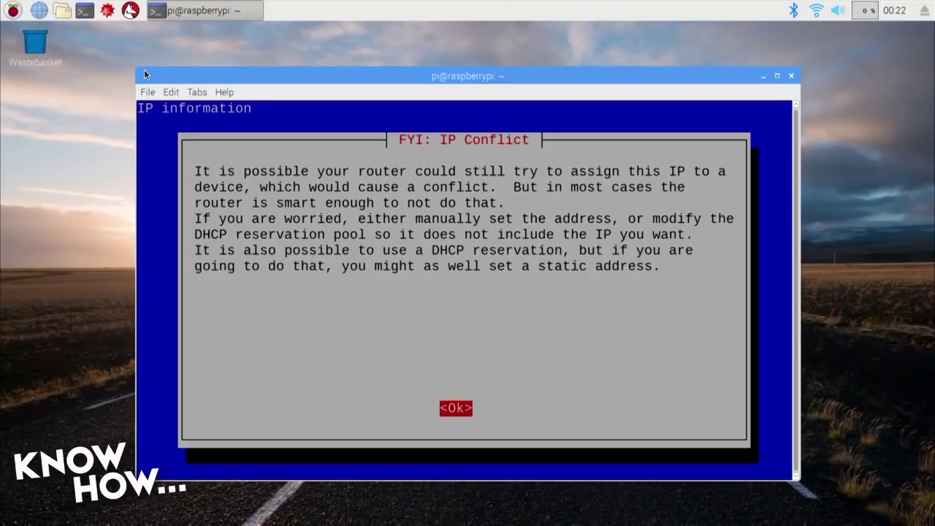
pyautogui.press('Return')
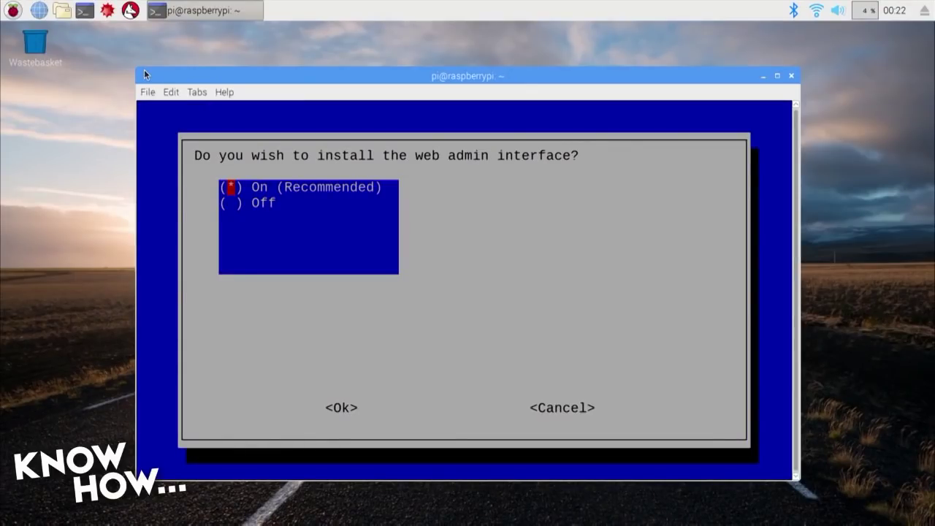
# Turn on the web admin interface and query logging, then open network settings from the tray
pyautogui.press('Tab')
pyautogui.press('Return')
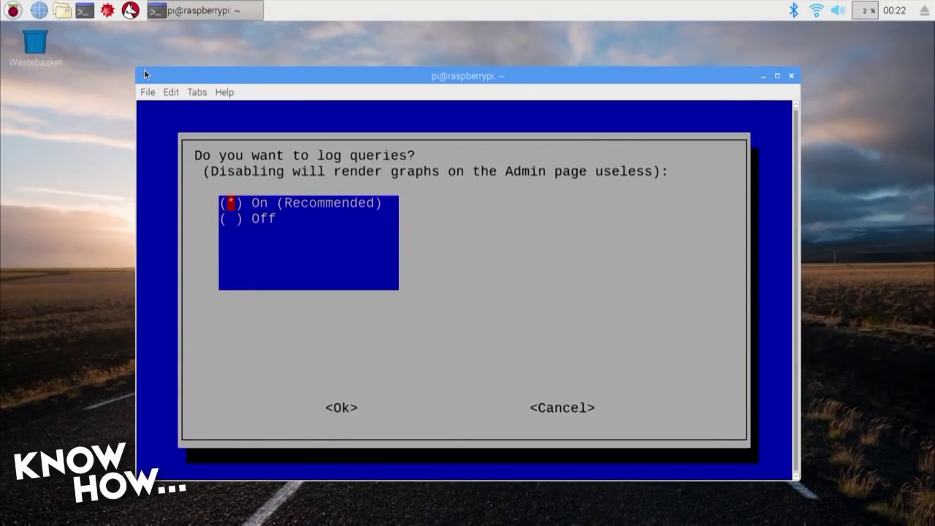
pyautogui.press('Tab')
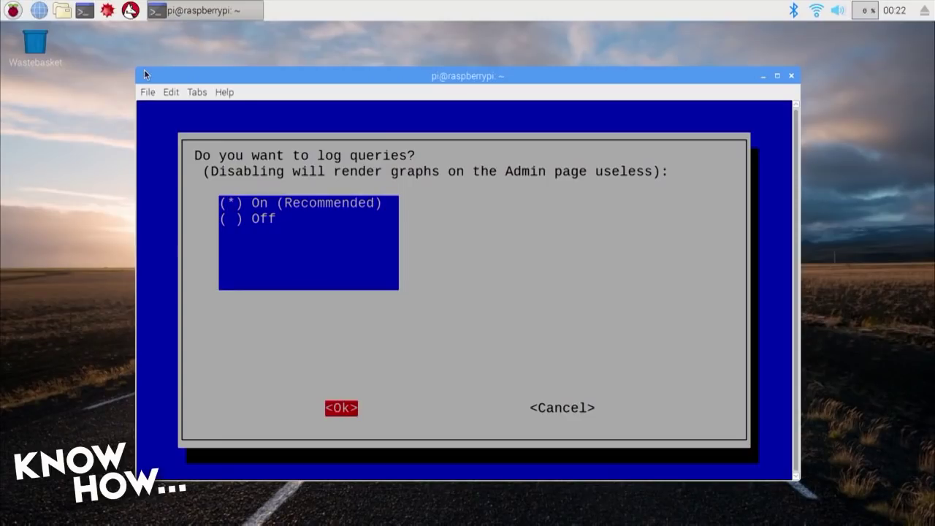
pyautogui.press('Return')
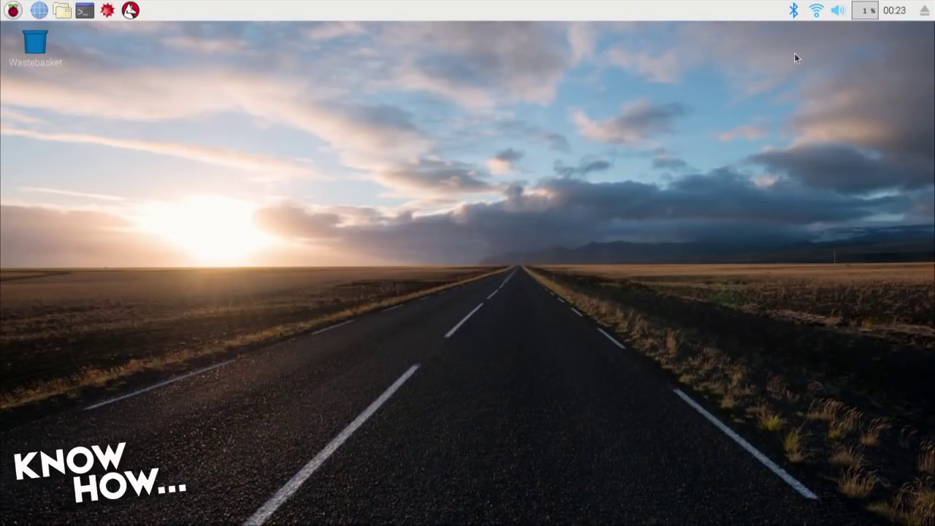
pyautogui.rightClick(820, 14)
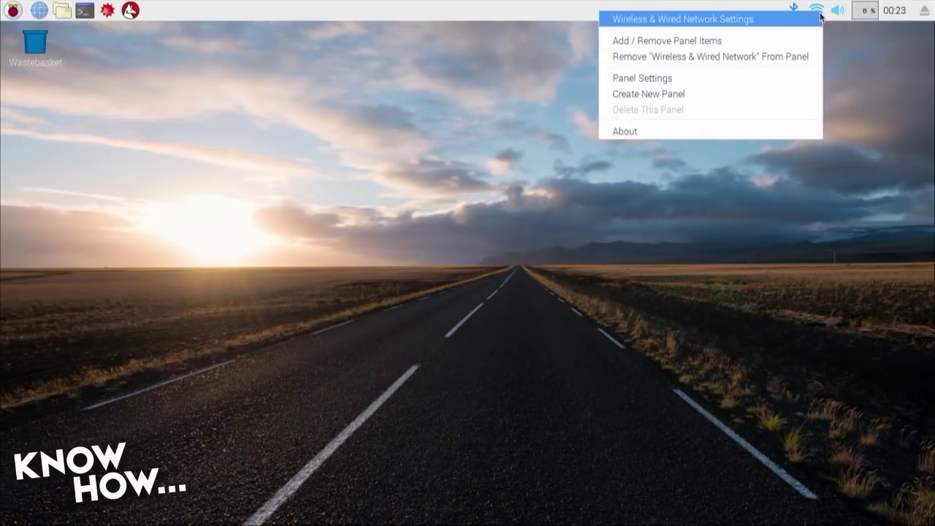
pyautogui.click(778, 20)
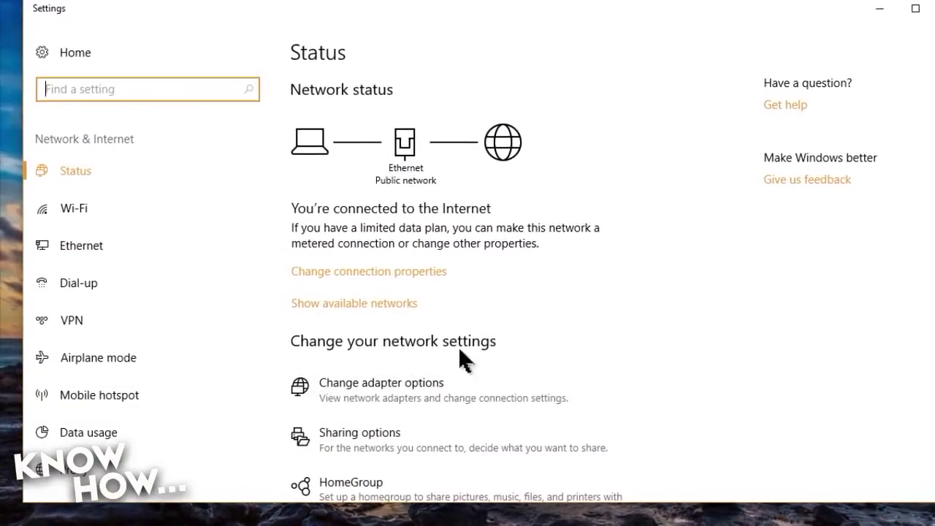
# Open the Ethernet adapter's IPv4 properties and begin editing the preferred DNS server address
pyautogui.click(426, 394)
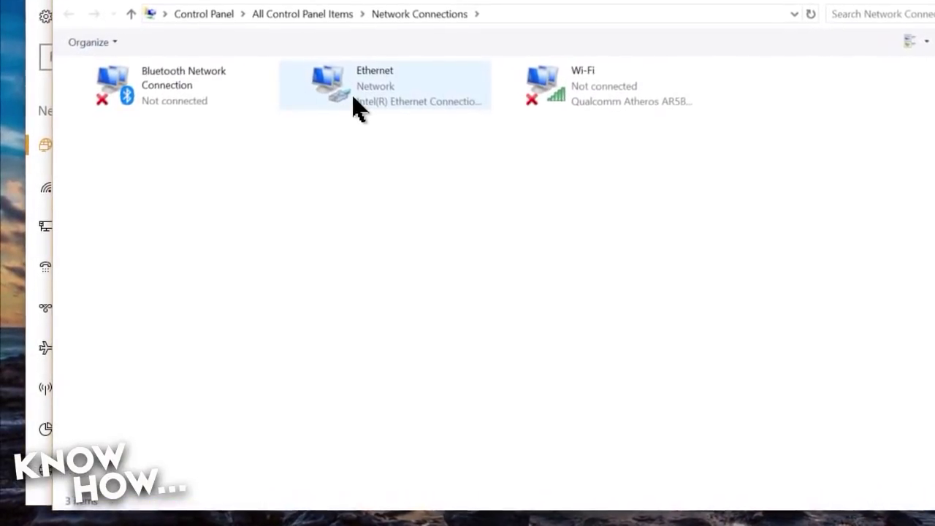
pyautogui.rightClick(355, 101)
pyautogui.click(411, 256)
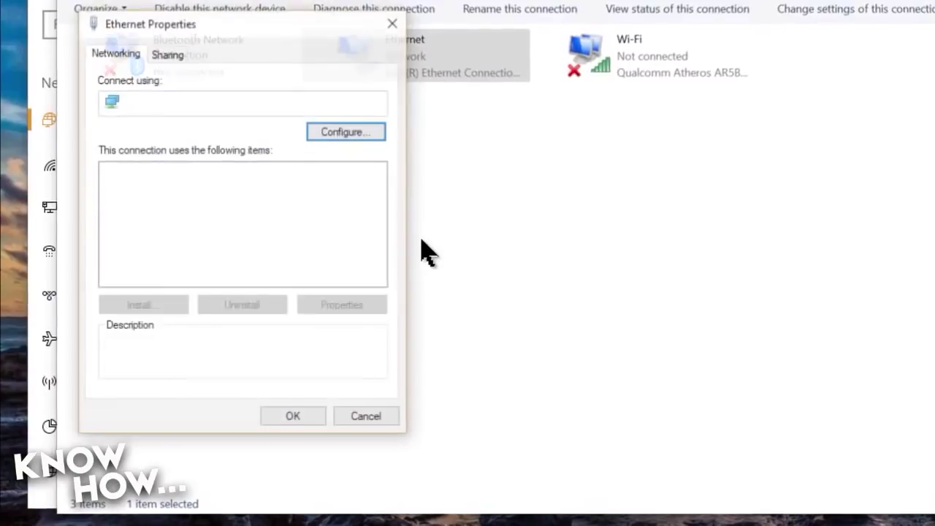
pyautogui.doubleClick(244, 212)
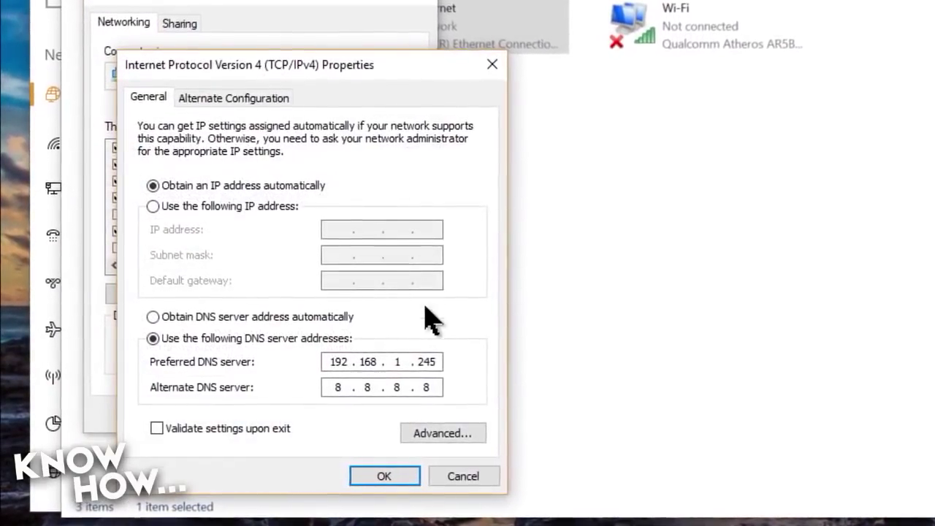
pyautogui.doubleClick(430, 361)
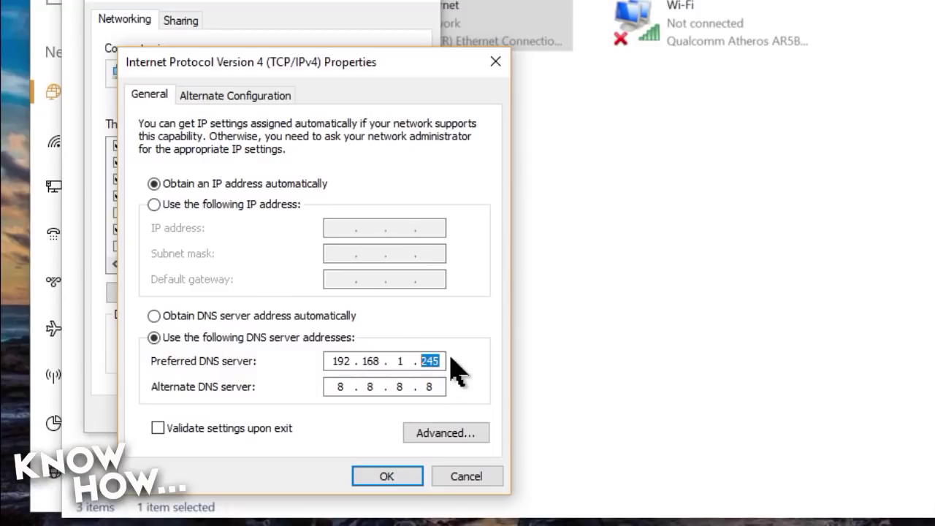
pyautogui.press('BackSpace')
pyautogui.press('BackSpace')
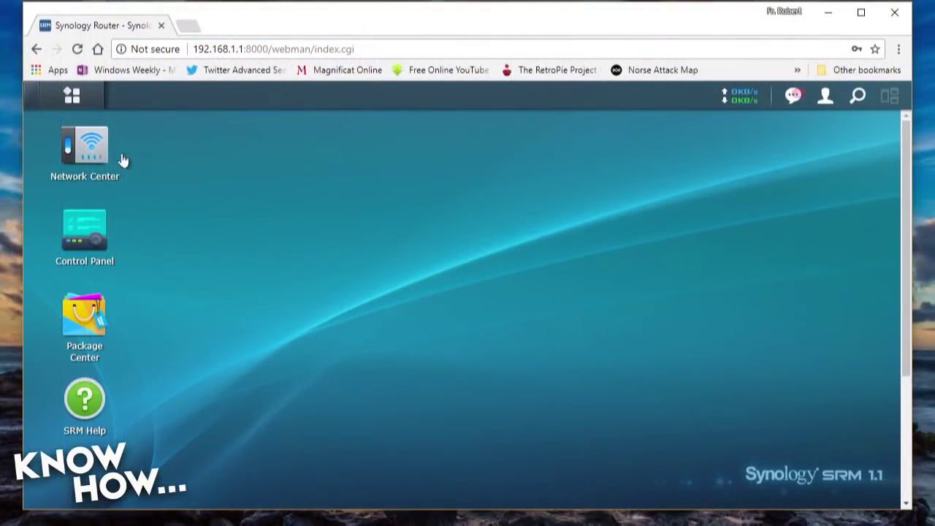
# Open Network Center's Local Network page and scroll to the DHCP Server settings
pyautogui.click(87, 150)
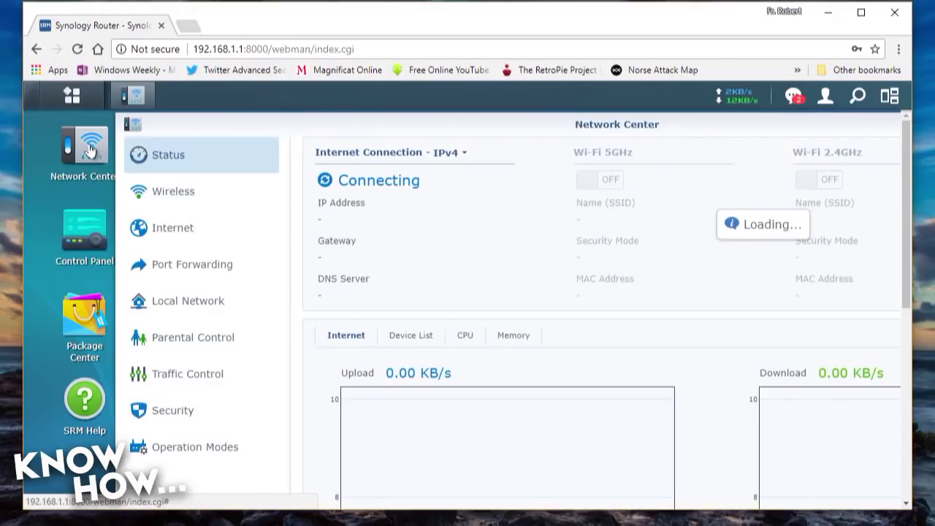
pyautogui.click(210, 299)
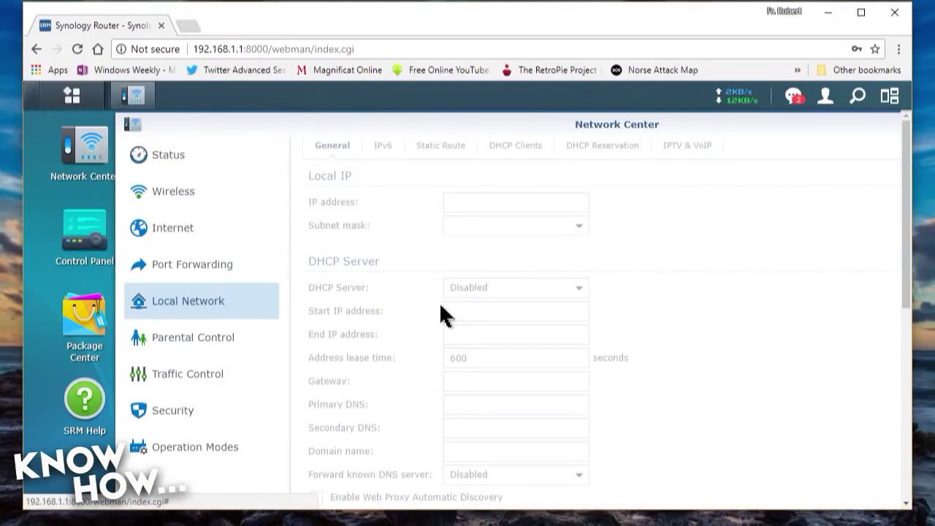
pyautogui.scroll(-1, 493, 317)
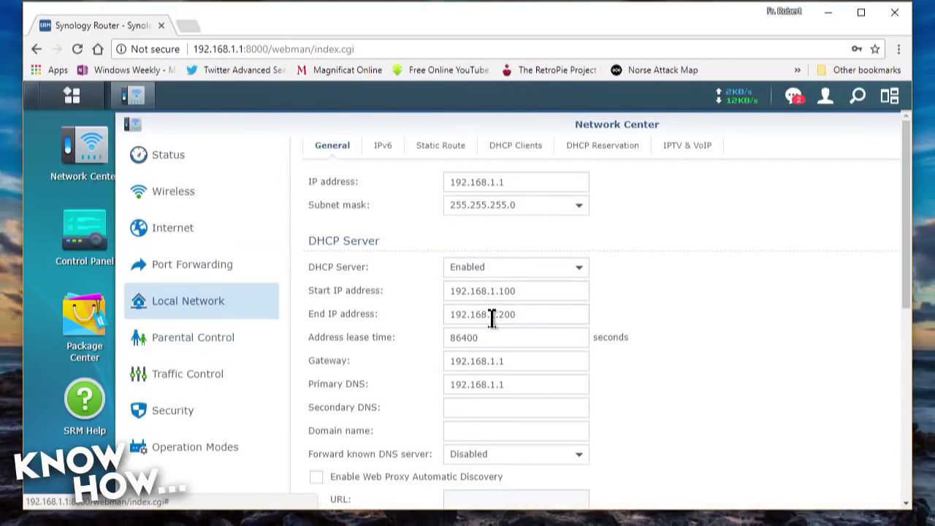
pyautogui.scroll(-1, 497, 319)
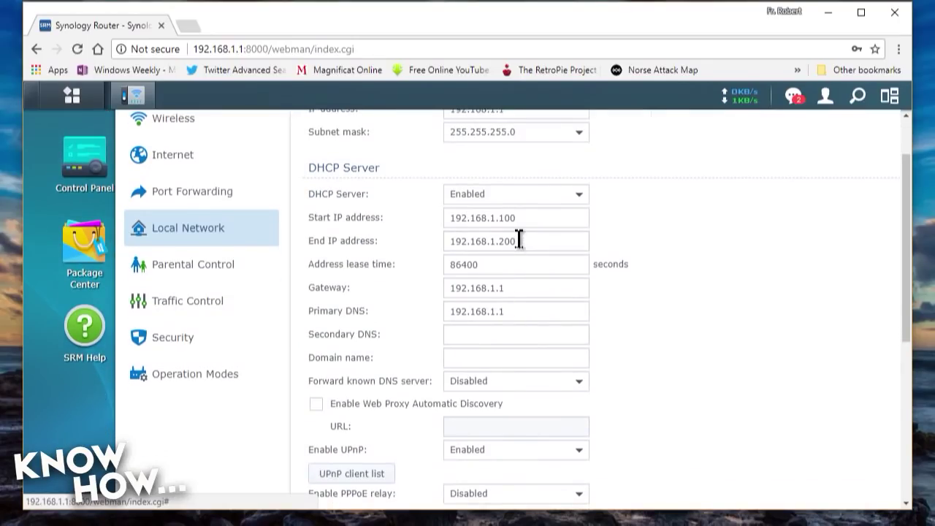